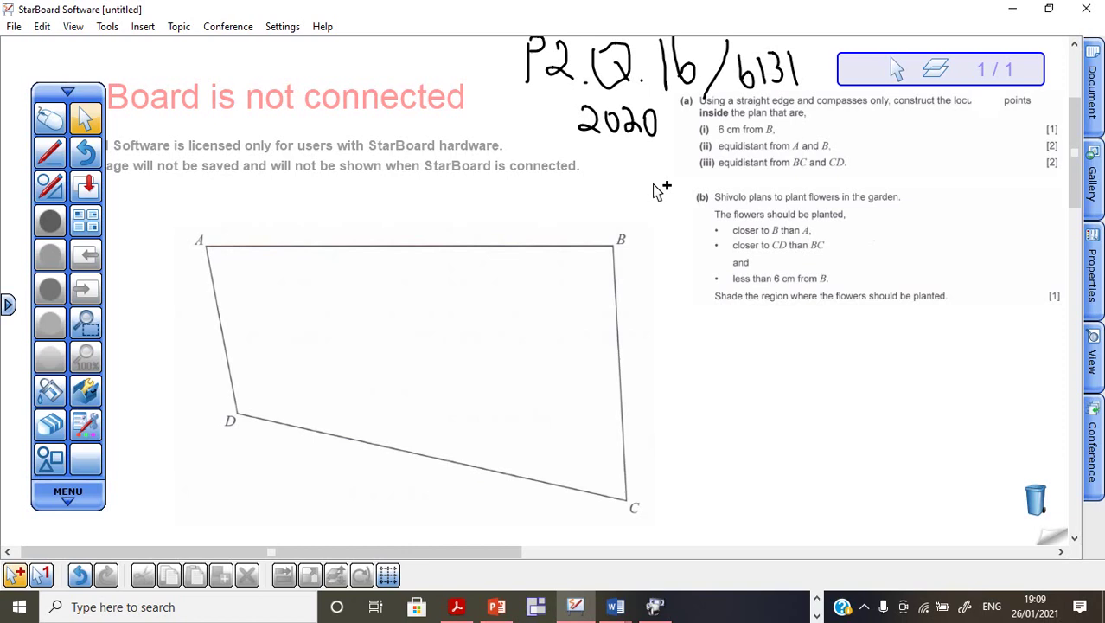
# Step: Erase the handwritten 'P2.Q.16/6131' and '2020' notes with the Eraser
pyautogui.click(50, 424)
pyautogui.moveTo(543, 138)
pyautogui.mouseDown()
pyautogui.moveTo(558, 105)
pyautogui.moveTo(504, 25)
pyautogui.moveTo(600, 75)
pyautogui.moveTo(530, 62)
pyautogui.moveTo(772, 67)
pyautogui.moveTo(481, 58)
pyautogui.moveTo(605, 86)
pyautogui.mouseUp()
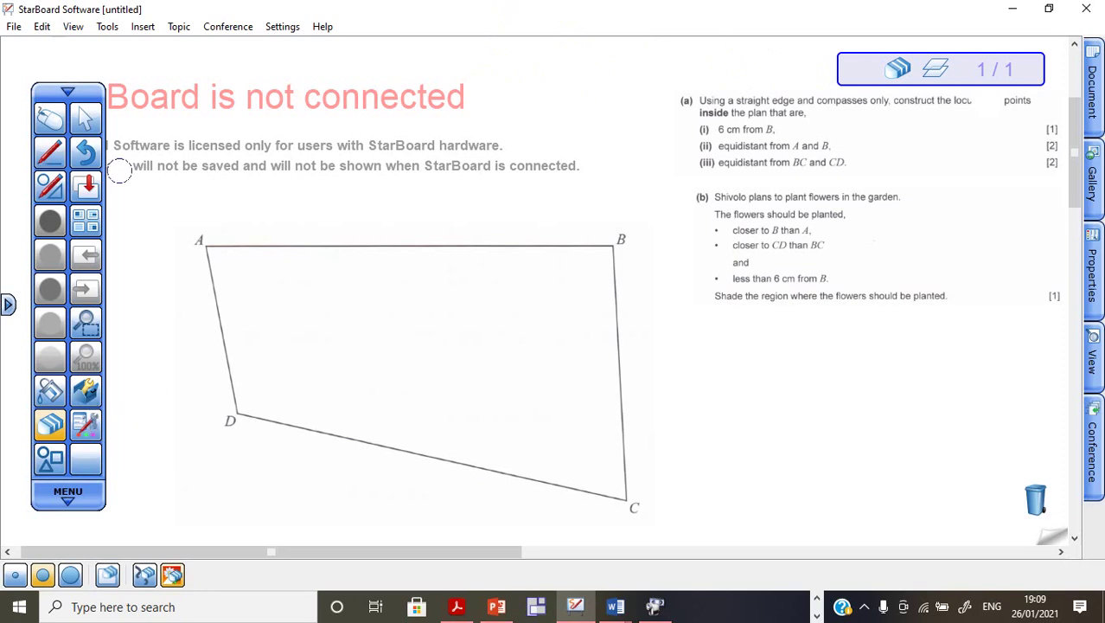
pyautogui.click(85, 118)
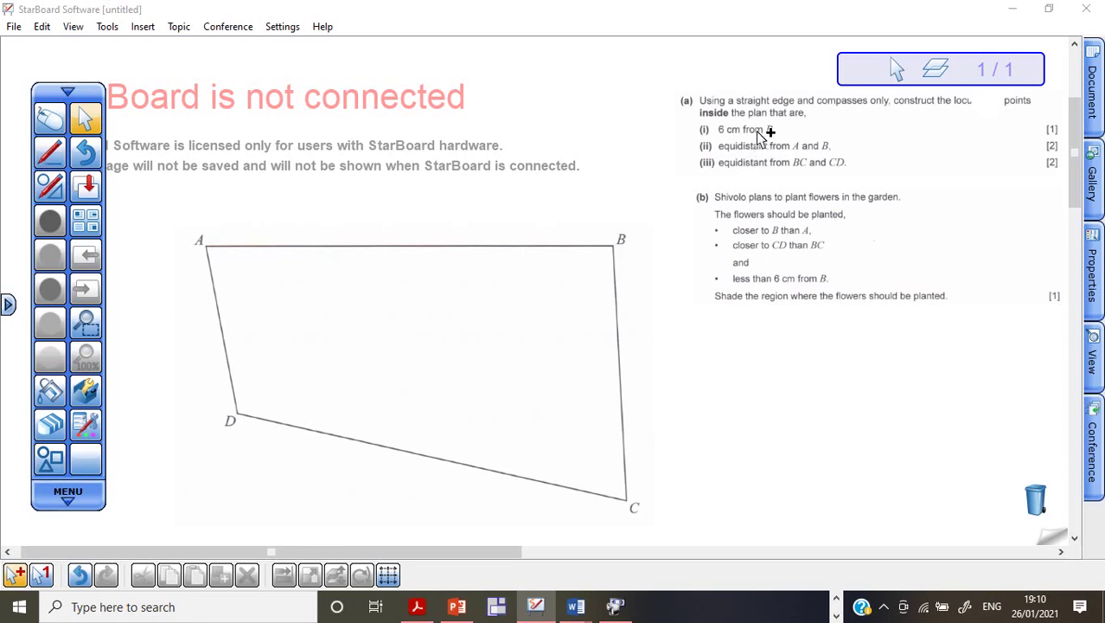
# Step: Bring out the on-screen compass from Accessories and set its needle on vertex B
pyautogui.click(91, 394)
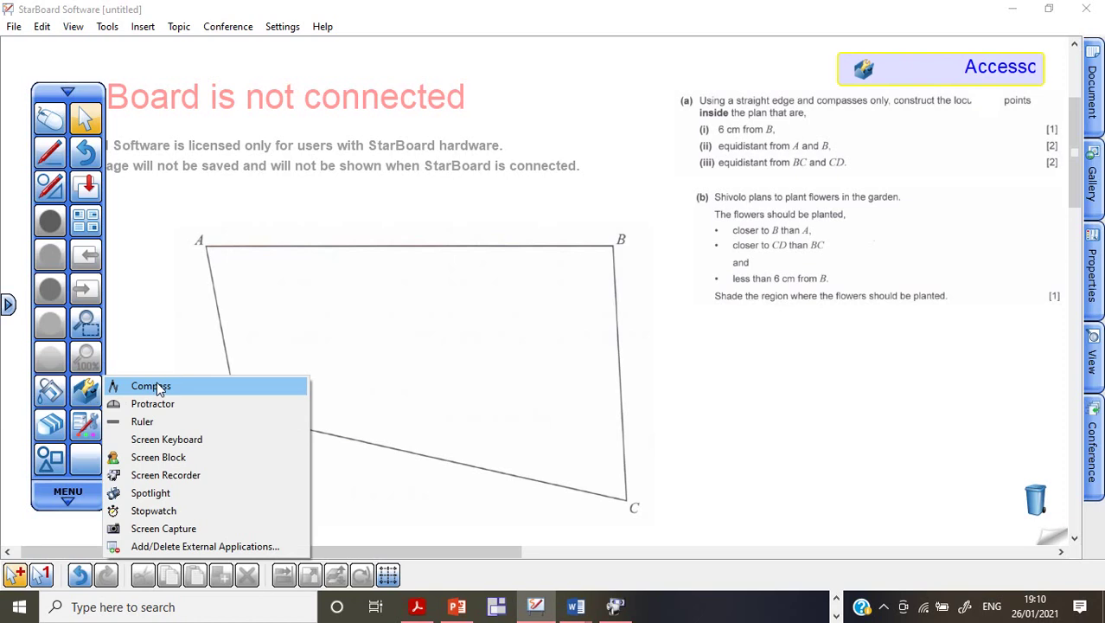
pyautogui.click(160, 387)
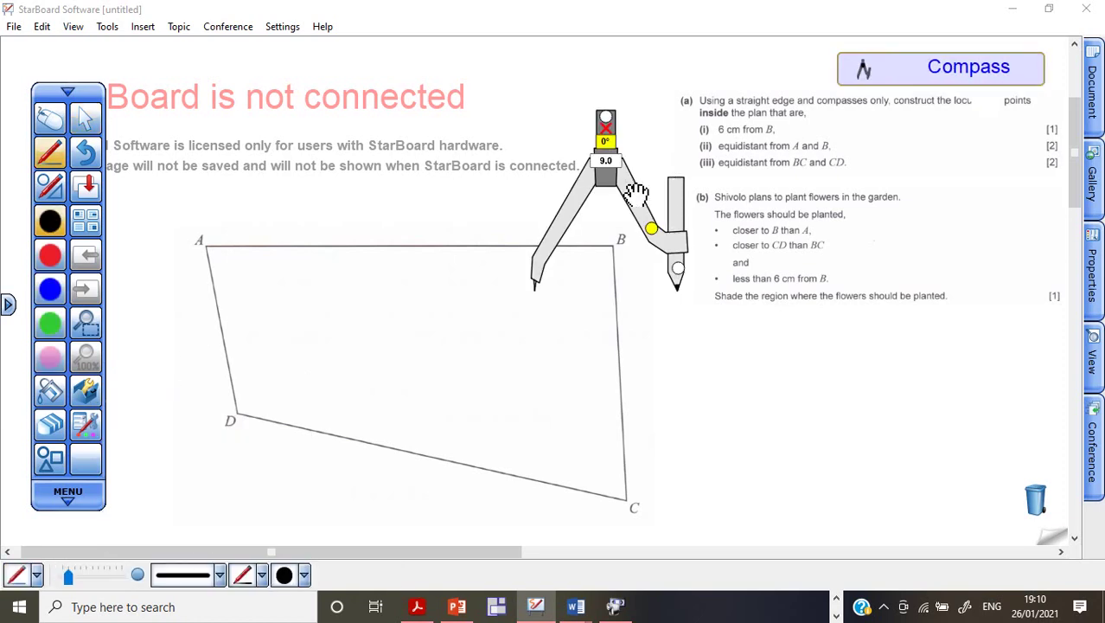
pyautogui.moveTo(637, 192)
pyautogui.mouseDown()
pyautogui.moveTo(692, 177)
pyautogui.moveTo(713, 150)
pyautogui.mouseUp()
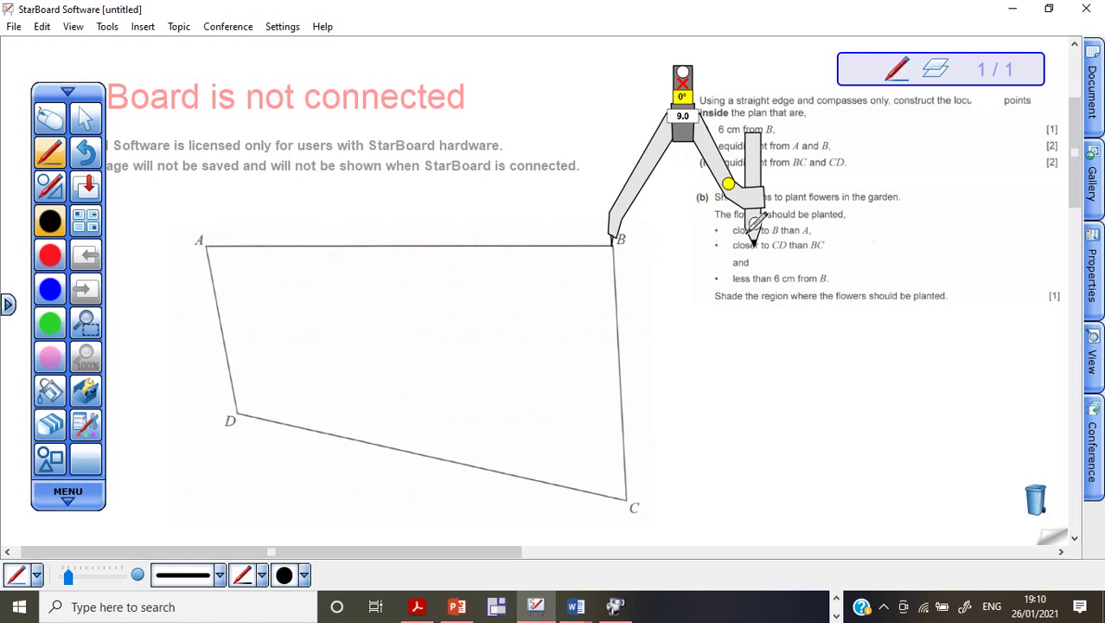
# Step: Add an on-screen ruler from Accessories and place it next to vertex B
pyautogui.click(90, 413)
pyautogui.click(145, 416)
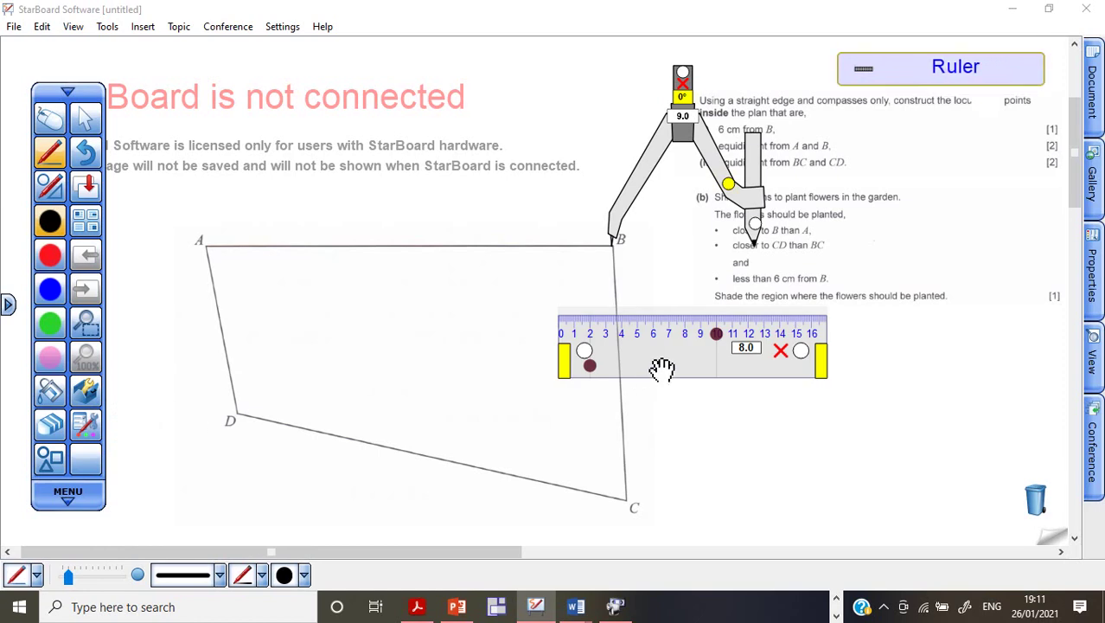
pyautogui.moveTo(666, 370); pyautogui.dragTo(722, 306)
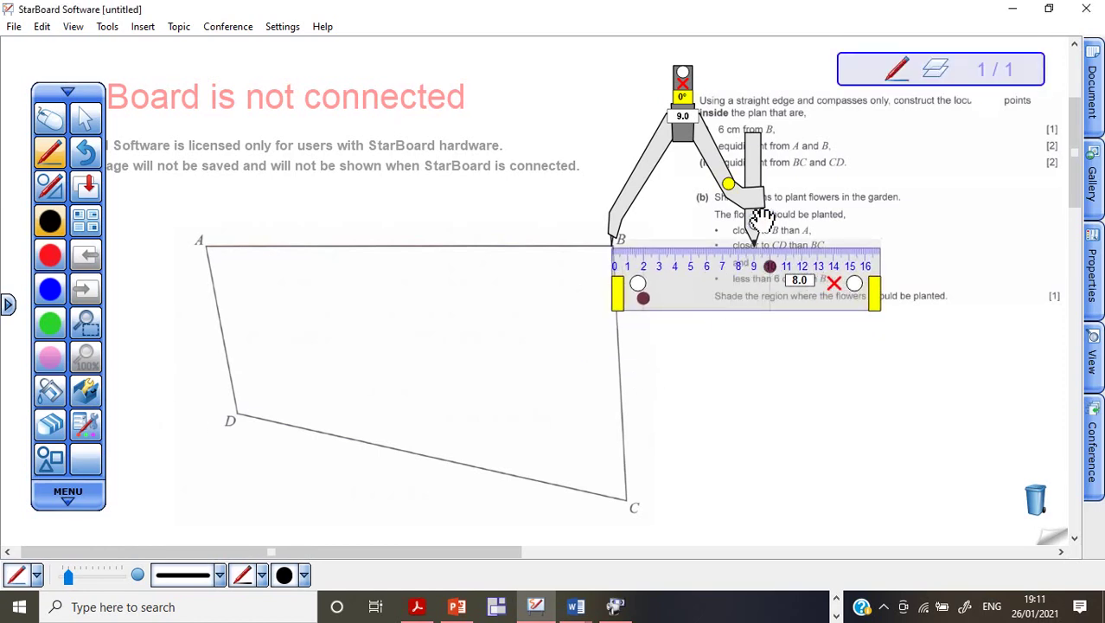
# Step: Adjust the compass opening to 12.0 around B, moving the ruler aside
pyautogui.moveTo(728, 184); pyautogui.dragTo(694, 179)
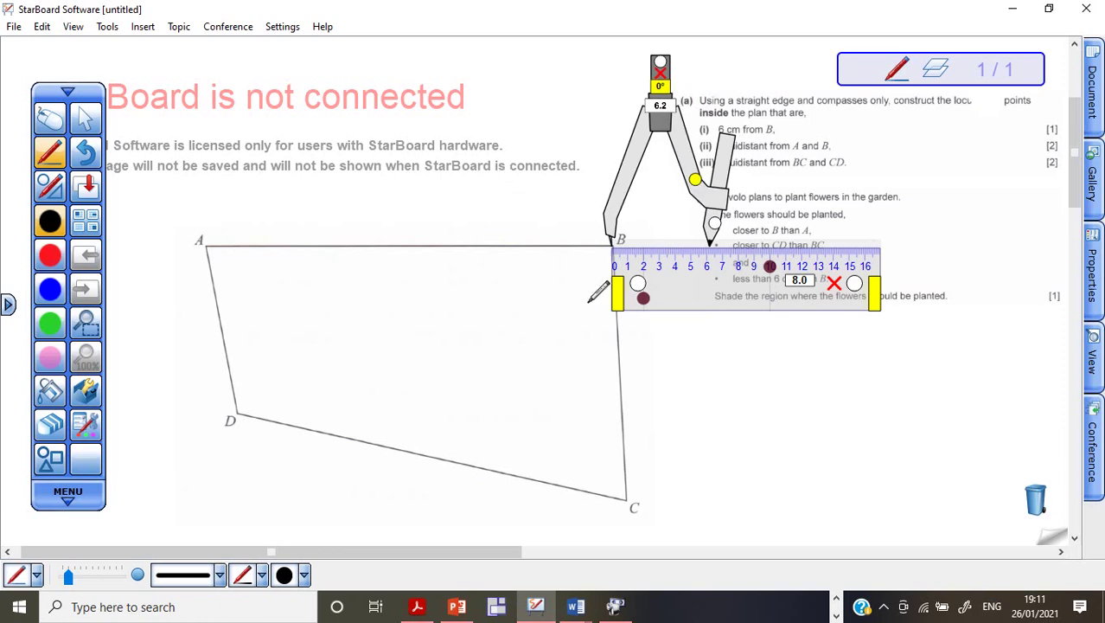
pyautogui.moveTo(679, 306); pyautogui.dragTo(939, 445)
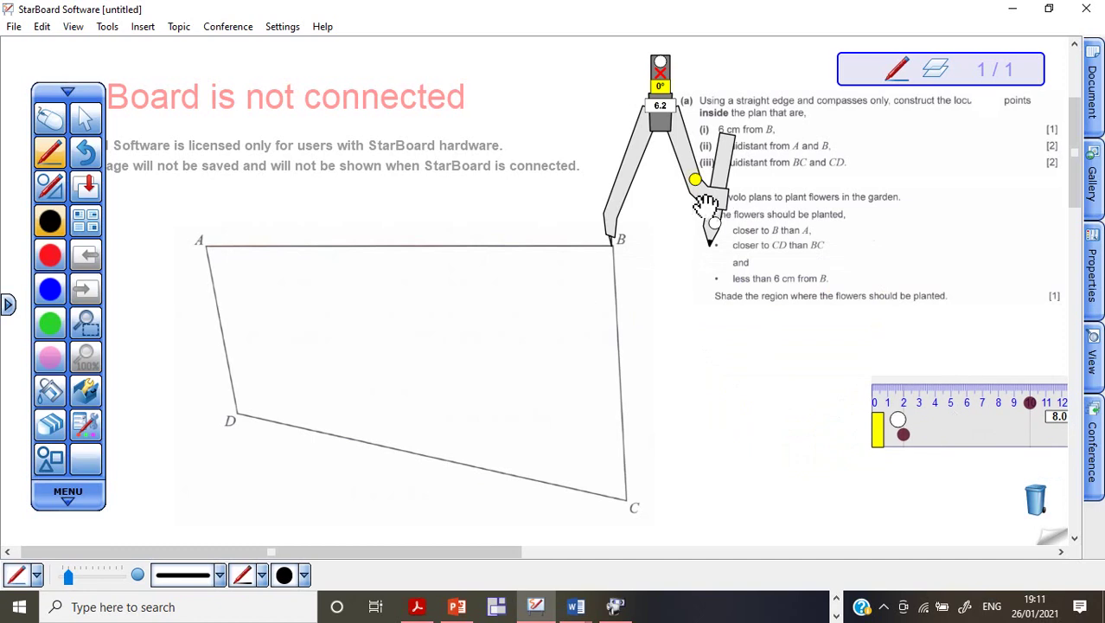
pyautogui.moveTo(695, 179)
pyautogui.mouseDown()
pyautogui.moveTo(760, 175)
pyautogui.moveTo(763, 189)
pyautogui.mouseUp()
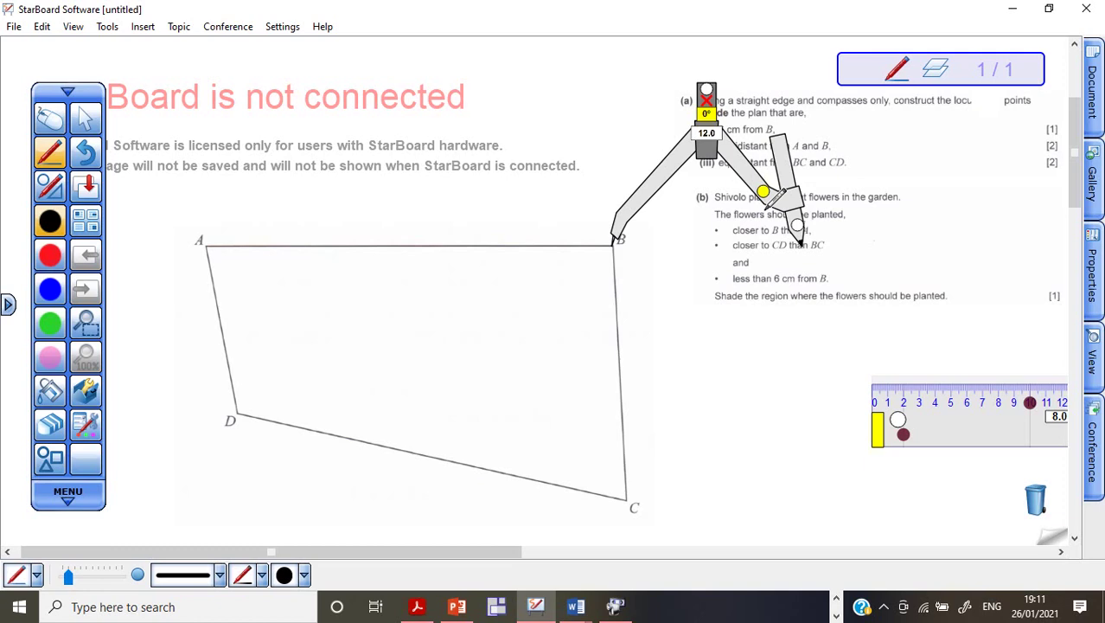
pyautogui.moveTo(706, 87)
pyautogui.mouseDown()
pyautogui.moveTo(692, 320)
pyautogui.moveTo(582, 285)
pyautogui.moveTo(659, 179)
pyautogui.moveTo(486, 245)
pyautogui.moveTo(494, 331)
pyautogui.moveTo(592, 390)
pyautogui.moveTo(753, 300)
pyautogui.moveTo(665, 370)
pyautogui.moveTo(557, 292)
pyautogui.moveTo(562, 315)
pyautogui.moveTo(699, 274)
pyautogui.moveTo(562, 286)
pyautogui.moveTo(567, 294)
pyautogui.mouseUp()
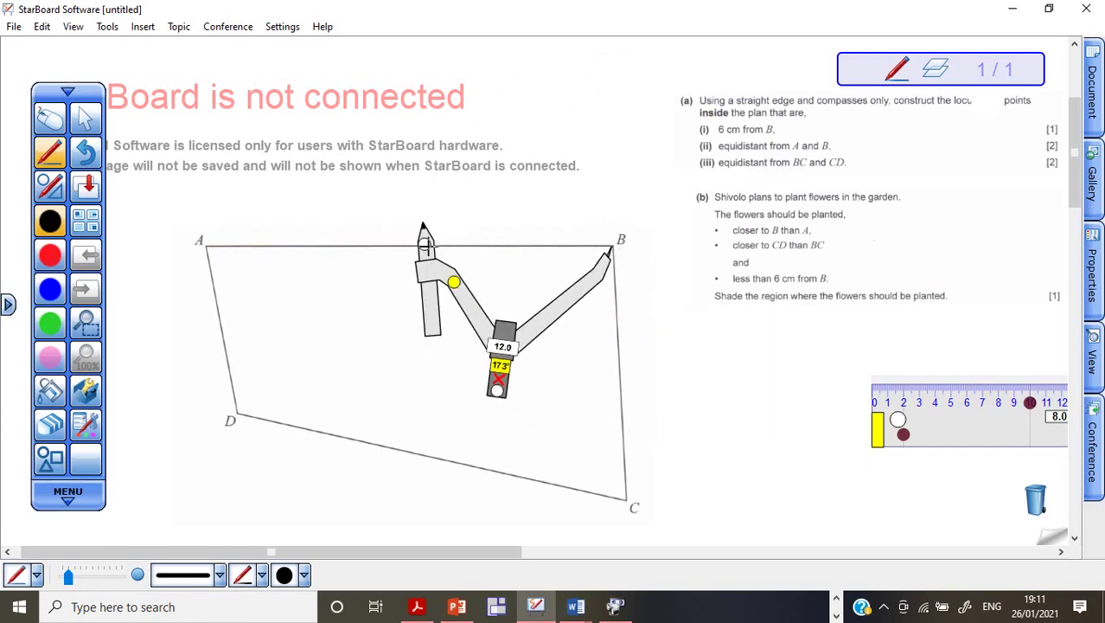
# Step: Draw a 12.0-radius black arc centred on B, crossing sides AB and BC
pyautogui.moveTo(425, 243)
pyautogui.mouseDown()
pyautogui.moveTo(424, 216)
pyautogui.moveTo(459, 306)
pyautogui.moveTo(520, 378)
pyautogui.moveTo(630, 396)
pyautogui.moveTo(677, 359)
pyautogui.mouseUp()
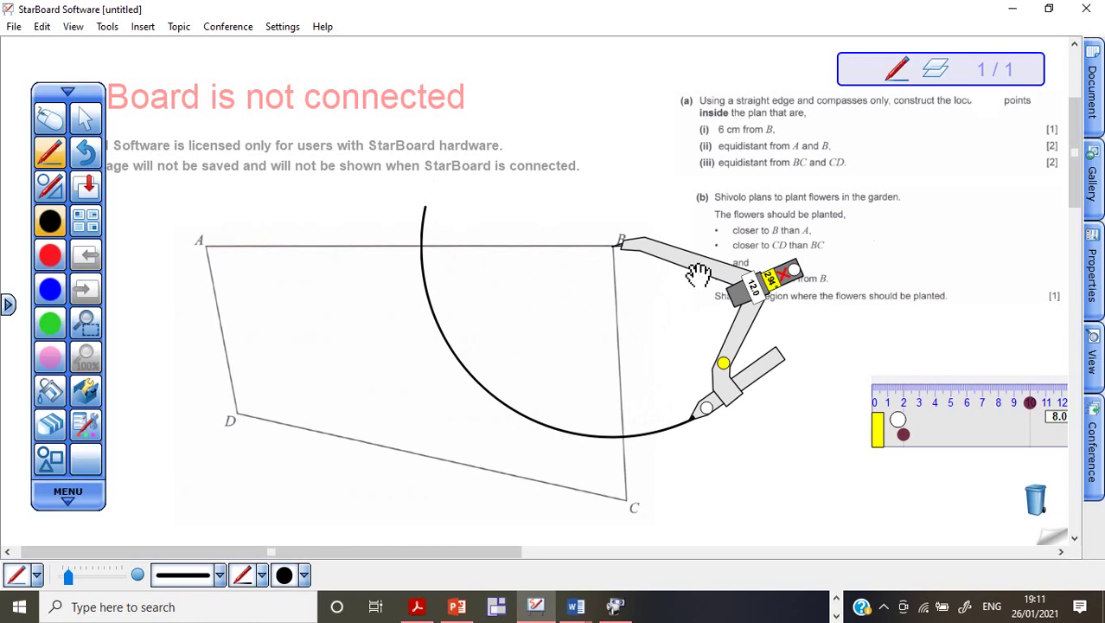
pyautogui.moveTo(701, 270); pyautogui.dragTo(922, 173)
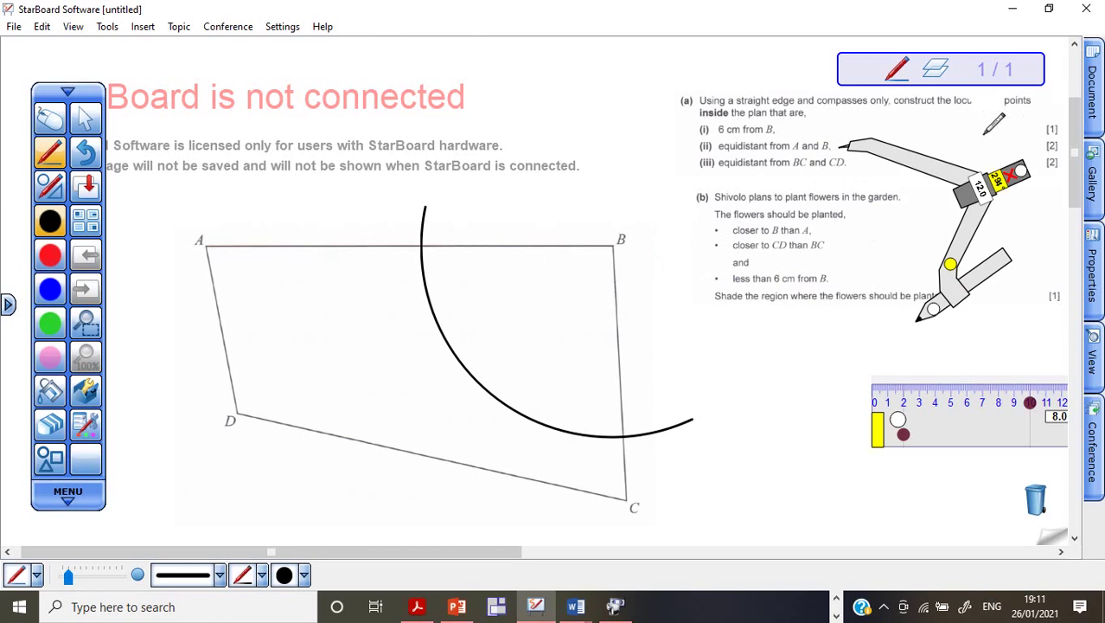
# Step: Change the pen colour to red
pyautogui.click(303, 575)
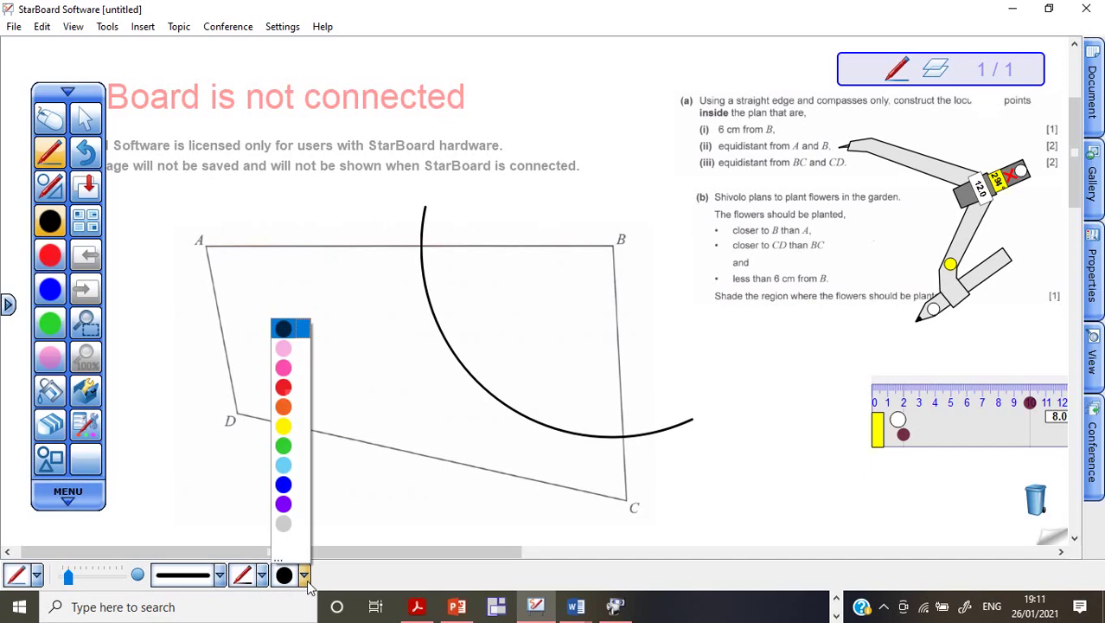
pyautogui.click(284, 391)
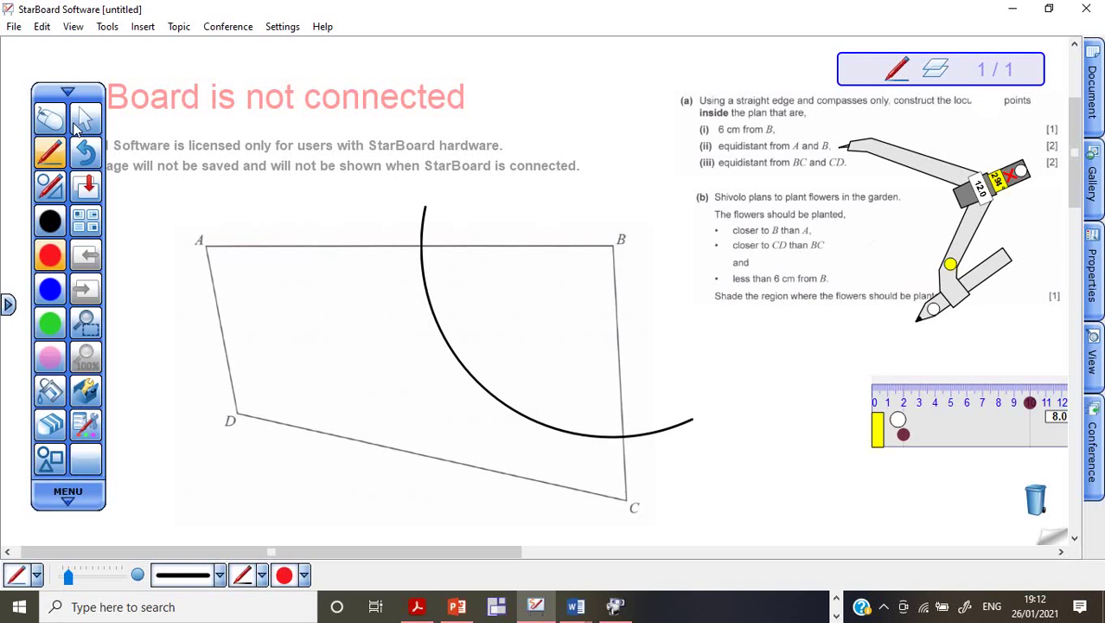
pyautogui.click(79, 125)
# Step: Put the compass needle back on B and widen it to a 14.0 radius
pyautogui.moveTo(912, 181); pyautogui.dragTo(823, 363)
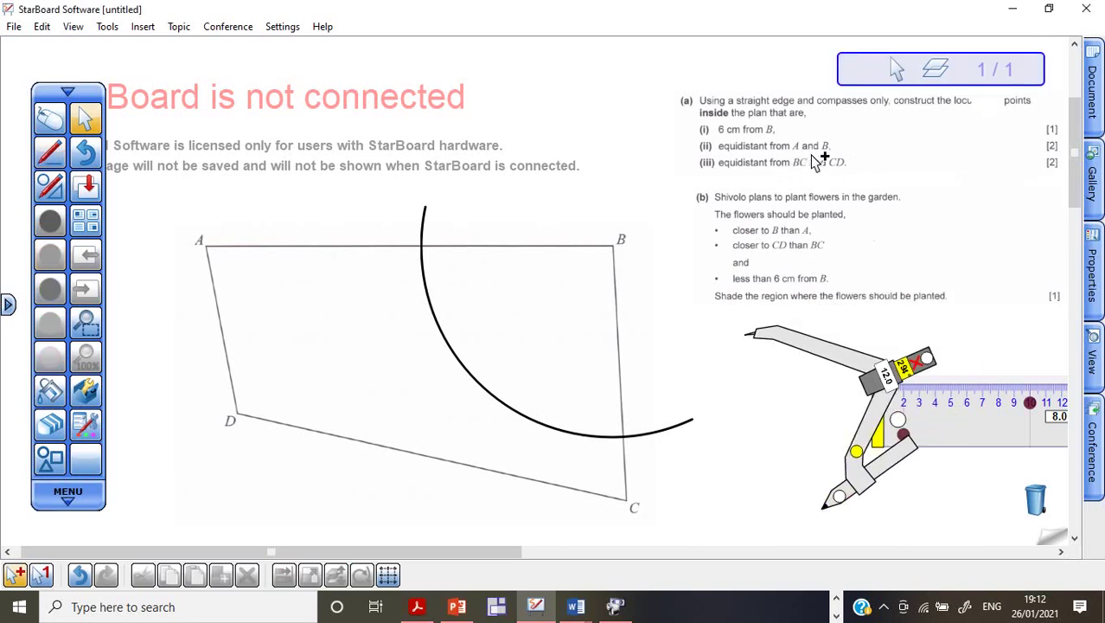
pyautogui.moveTo(848, 357); pyautogui.dragTo(721, 276)
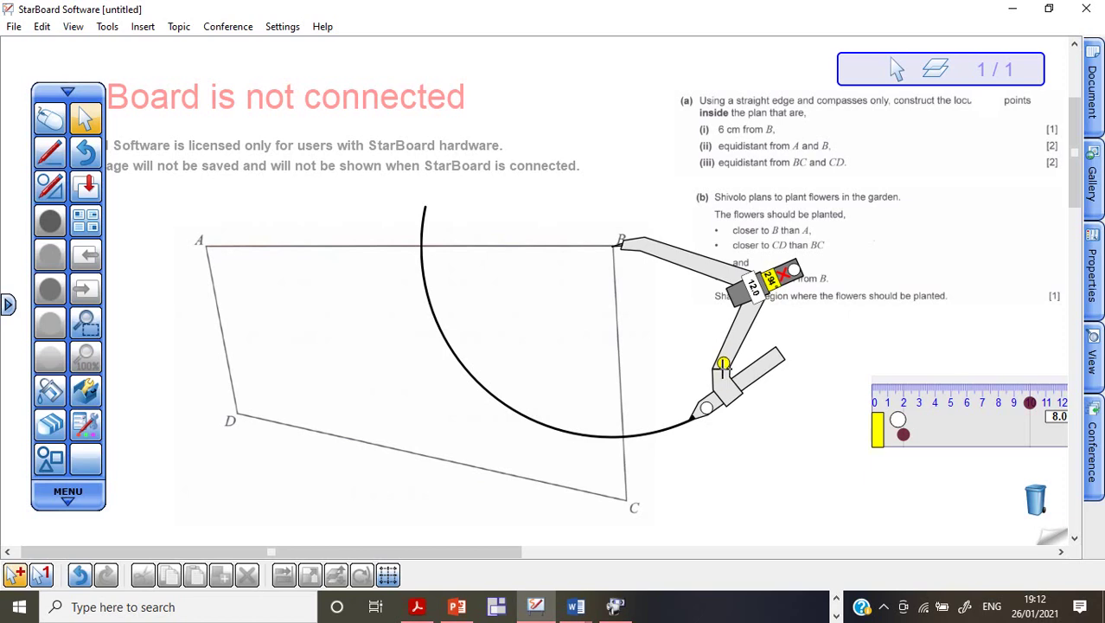
pyautogui.moveTo(723, 363); pyautogui.dragTo(725, 386)
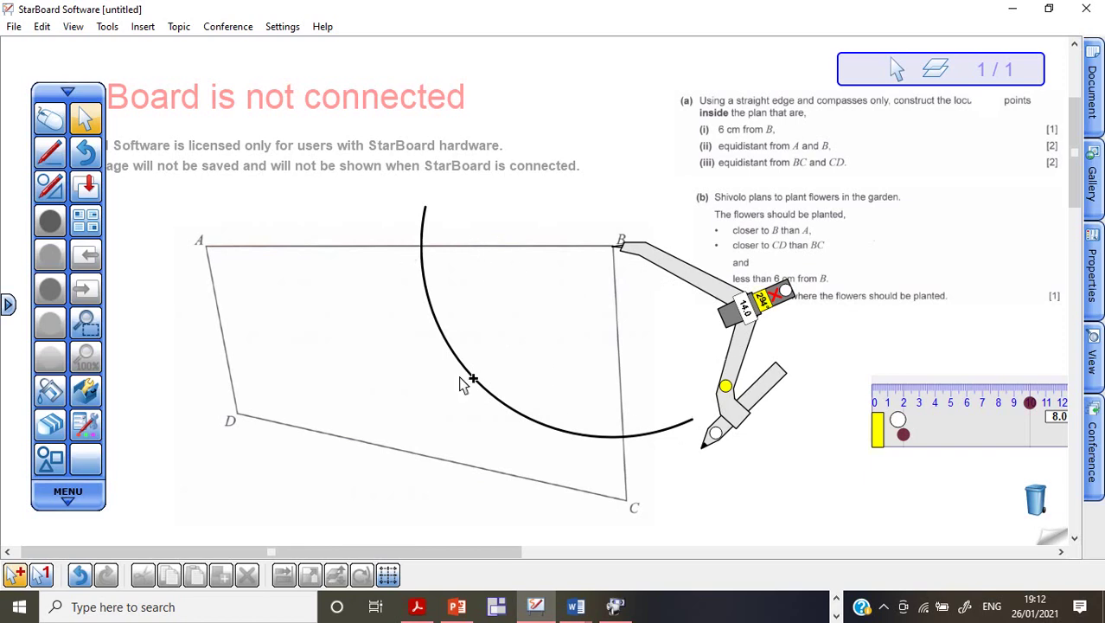
pyautogui.moveTo(787, 291)
pyautogui.mouseDown()
pyautogui.moveTo(761, 333)
pyautogui.moveTo(661, 389)
pyautogui.moveTo(549, 341)
pyautogui.moveTo(554, 263)
pyautogui.moveTo(526, 341)
pyautogui.moveTo(567, 363)
pyautogui.moveTo(558, 249)
pyautogui.moveTo(547, 318)
pyautogui.moveTo(558, 269)
pyautogui.mouseUp()
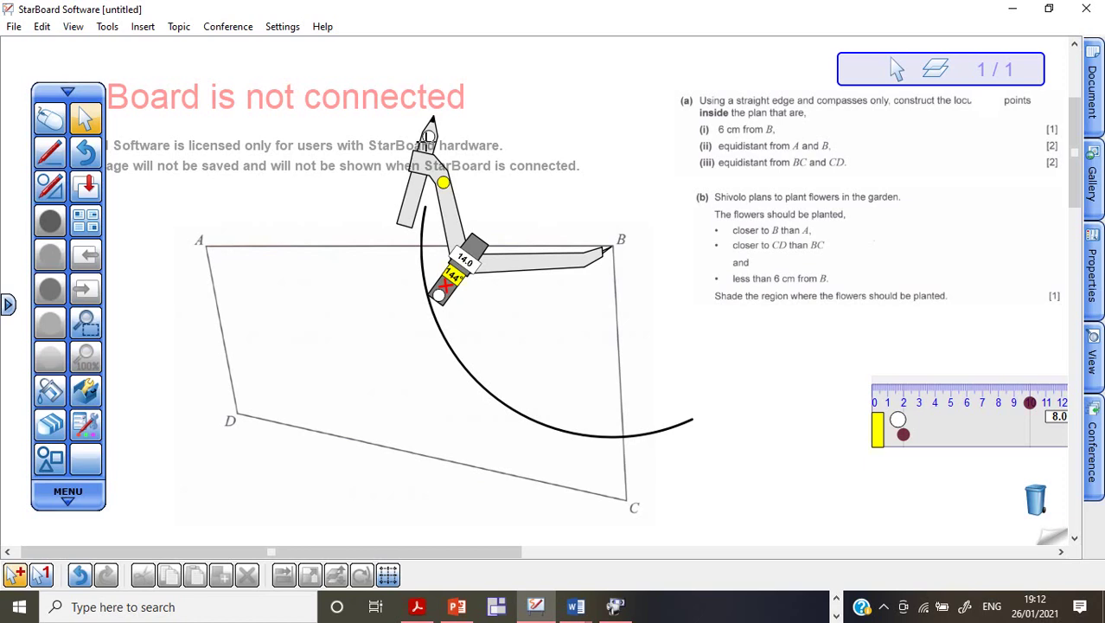
# Step: Draw two red 14.0-radius arcs with the compass, one near the top and one lower
pyautogui.moveTo(428, 134)
pyautogui.mouseDown()
pyautogui.moveTo(443, 110)
pyautogui.moveTo(418, 155)
pyautogui.moveTo(420, 257)
pyautogui.mouseUp()
pyautogui.moveTo(469, 355)
pyautogui.mouseDown()
pyautogui.moveTo(501, 414)
pyautogui.moveTo(627, 505)
pyautogui.mouseUp()
pyautogui.moveTo(488, 422)
pyautogui.mouseDown()
pyautogui.moveTo(562, 454)
pyautogui.moveTo(444, 387)
pyautogui.mouseUp()
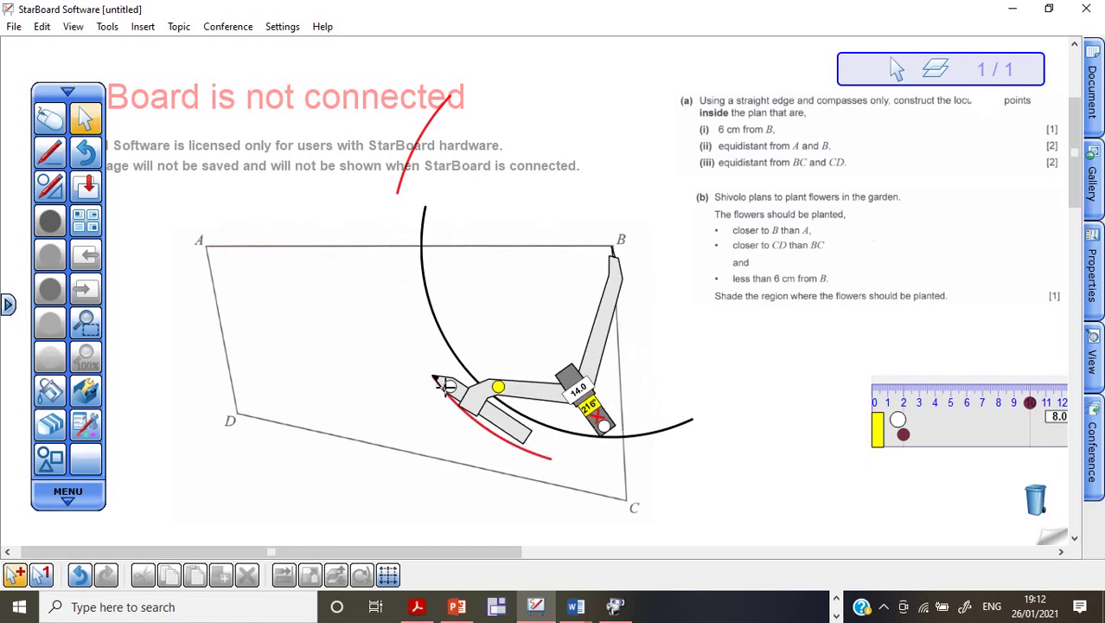
# Step: Move the compass needle to A and draw red arcs above and below AB
pyautogui.moveTo(604, 352)
pyautogui.mouseDown()
pyautogui.moveTo(510, 339)
pyautogui.moveTo(208, 365)
pyautogui.moveTo(199, 351)
pyautogui.mouseUp()
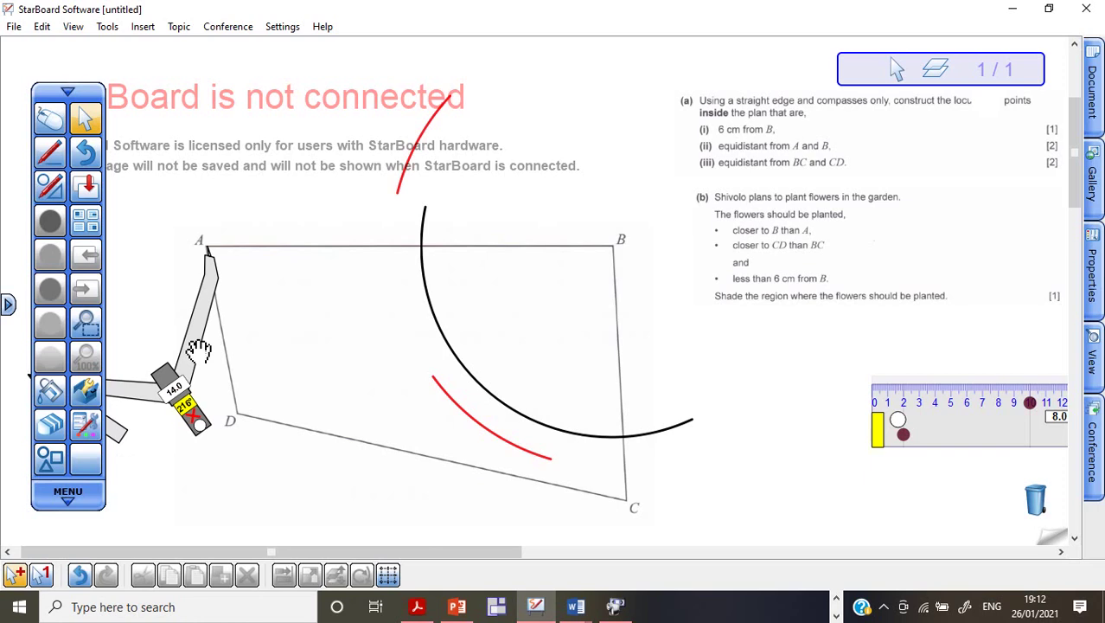
pyautogui.moveTo(199, 423)
pyautogui.mouseDown()
pyautogui.moveTo(446, 326)
pyautogui.moveTo(489, 120)
pyautogui.moveTo(339, 9)
pyautogui.moveTo(285, 39)
pyautogui.moveTo(348, 152)
pyautogui.moveTo(364, 225)
pyautogui.moveTo(375, 61)
pyautogui.mouseUp()
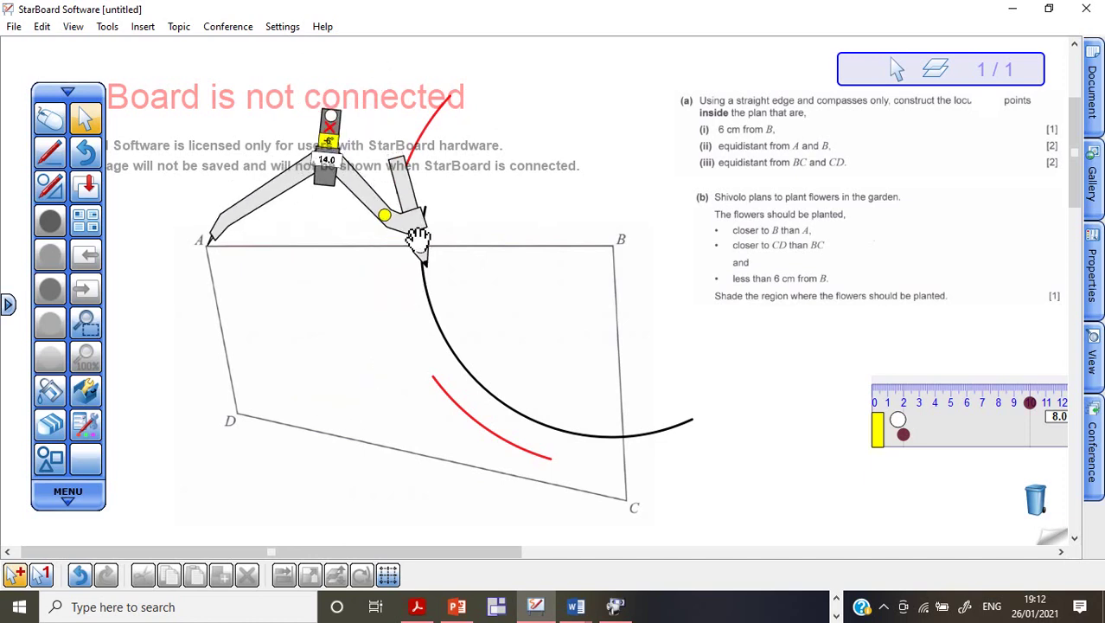
pyautogui.moveTo(412, 234)
pyautogui.mouseDown()
pyautogui.moveTo(373, 115)
pyautogui.moveTo(380, 126)
pyautogui.mouseUp()
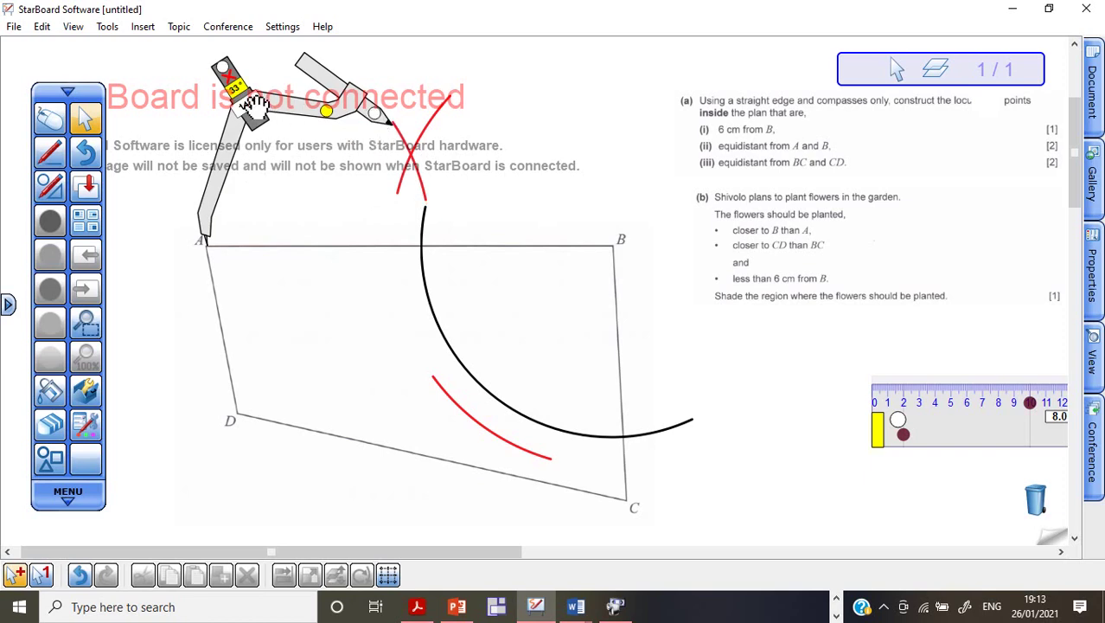
pyautogui.moveTo(256, 104)
pyautogui.mouseDown()
pyautogui.moveTo(320, 215)
pyautogui.moveTo(346, 333)
pyautogui.mouseUp()
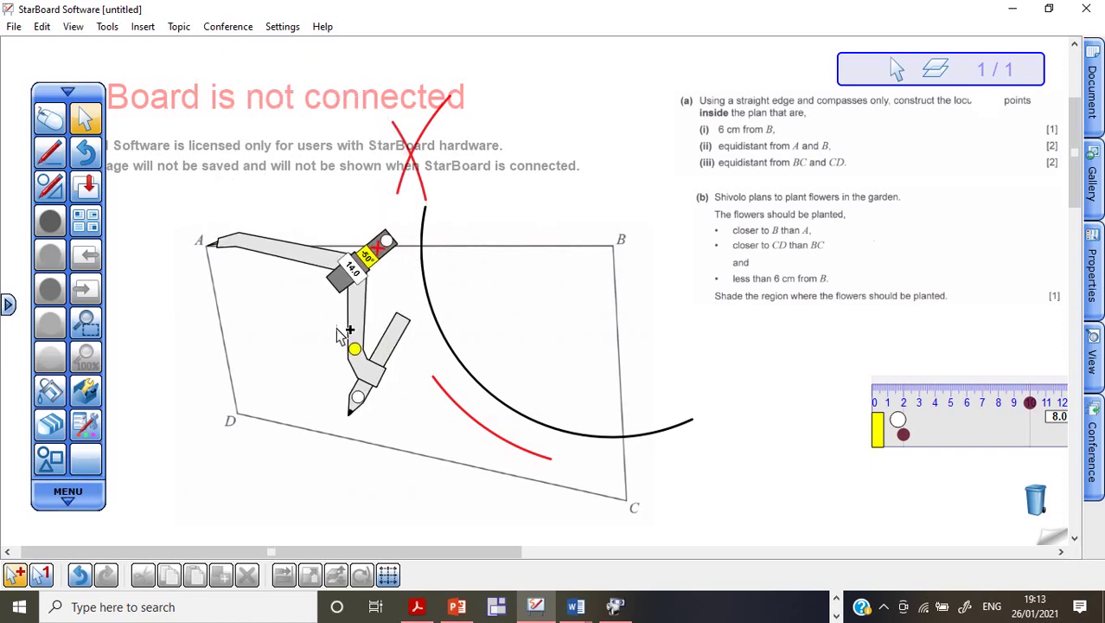
pyautogui.moveTo(356, 398)
pyautogui.mouseDown()
pyautogui.moveTo(382, 321)
pyautogui.moveTo(372, 283)
pyautogui.mouseUp()
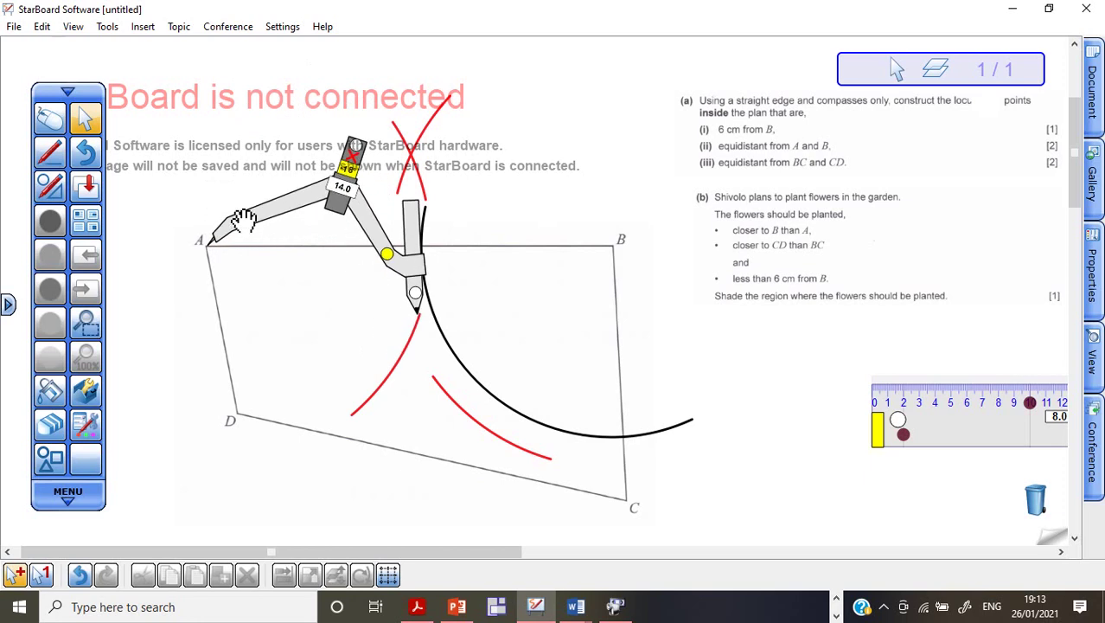
# Step: Move the needle back to B and draw an arc crossing the lower red arc
pyautogui.moveTo(246, 222)
pyautogui.mouseDown()
pyautogui.moveTo(588, 212)
pyautogui.moveTo(649, 228)
pyautogui.mouseUp()
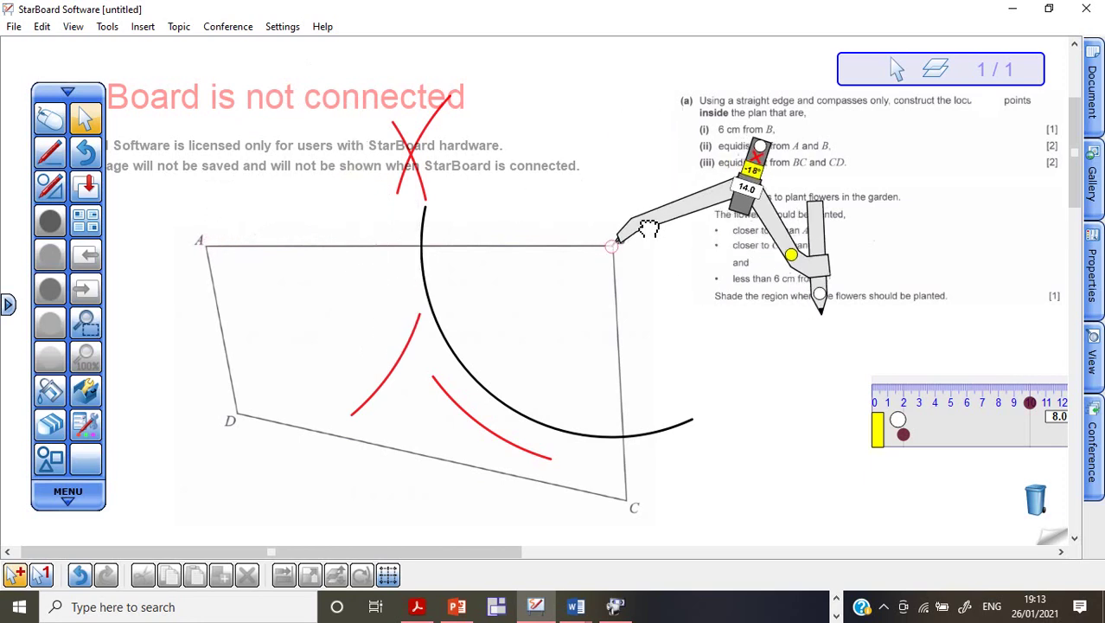
pyautogui.moveTo(757, 145)
pyautogui.mouseDown()
pyautogui.moveTo(791, 229)
pyautogui.moveTo(575, 313)
pyautogui.moveTo(593, 327)
pyautogui.moveTo(542, 349)
pyautogui.mouseUp()
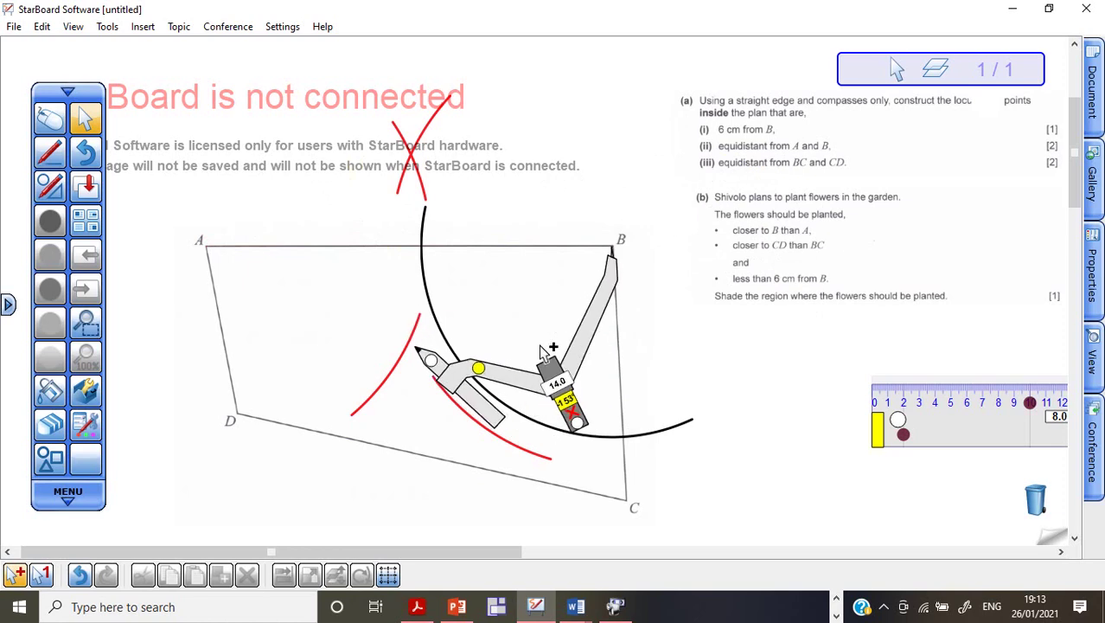
pyautogui.moveTo(430, 360)
pyautogui.mouseDown()
pyautogui.moveTo(412, 322)
pyautogui.moveTo(467, 416)
pyautogui.moveTo(448, 363)
pyautogui.mouseUp()
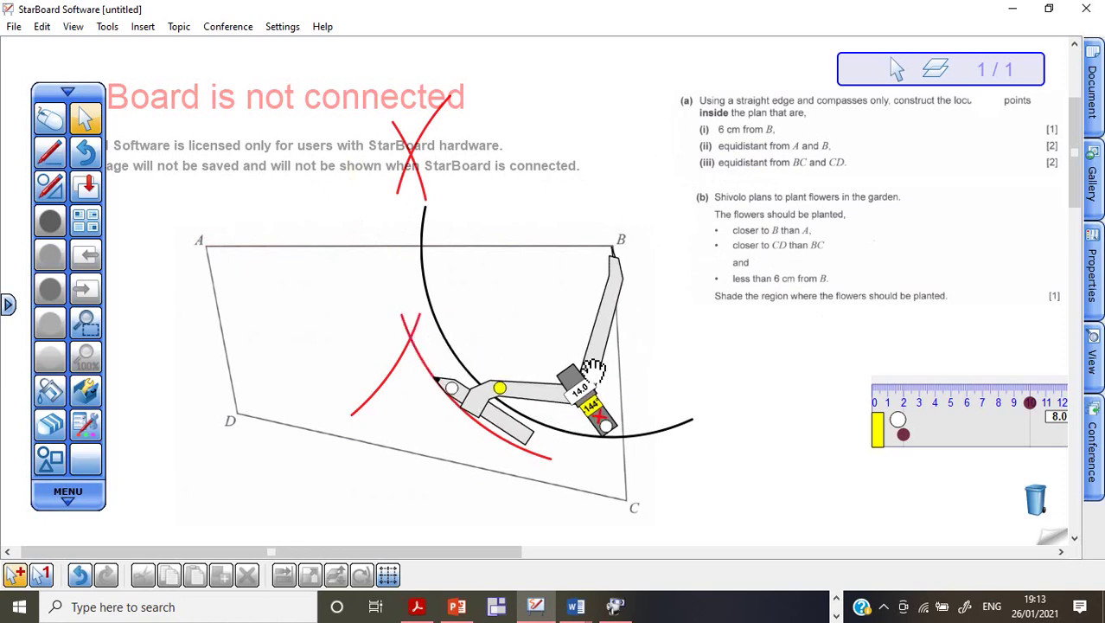
pyautogui.moveTo(603, 367); pyautogui.dragTo(1008, 260)
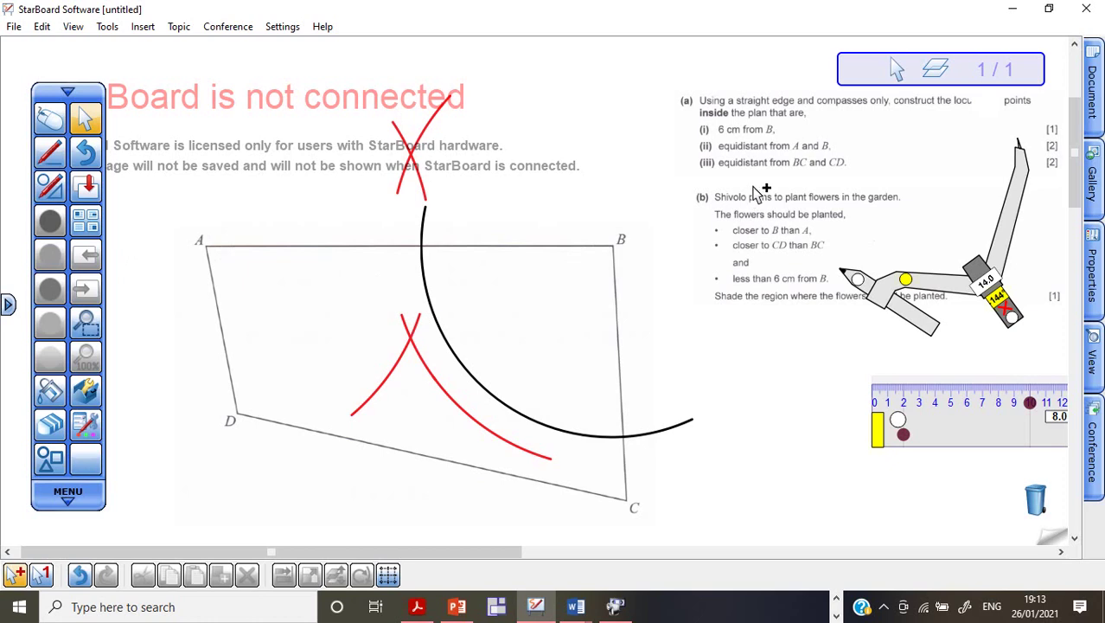
# Step: Stand the ruler upright through both red arc crossings
pyautogui.moveTo(960, 413); pyautogui.dragTo(448, 350)
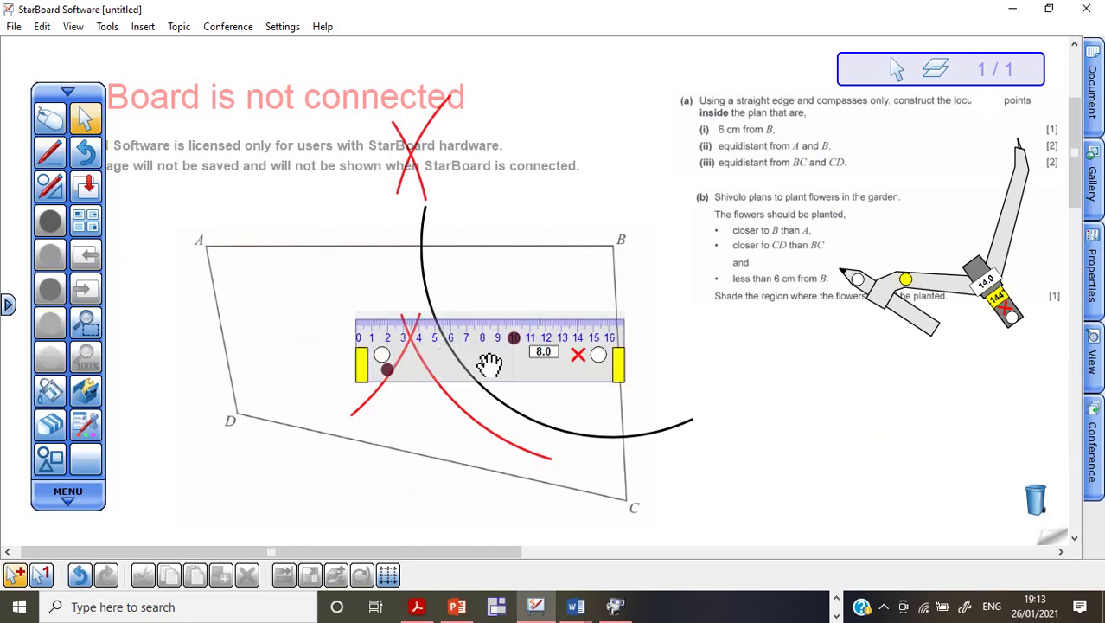
pyautogui.moveTo(382, 366); pyautogui.dragTo(644, 177)
pyautogui.moveTo(626, 233); pyautogui.dragTo(368, 248)
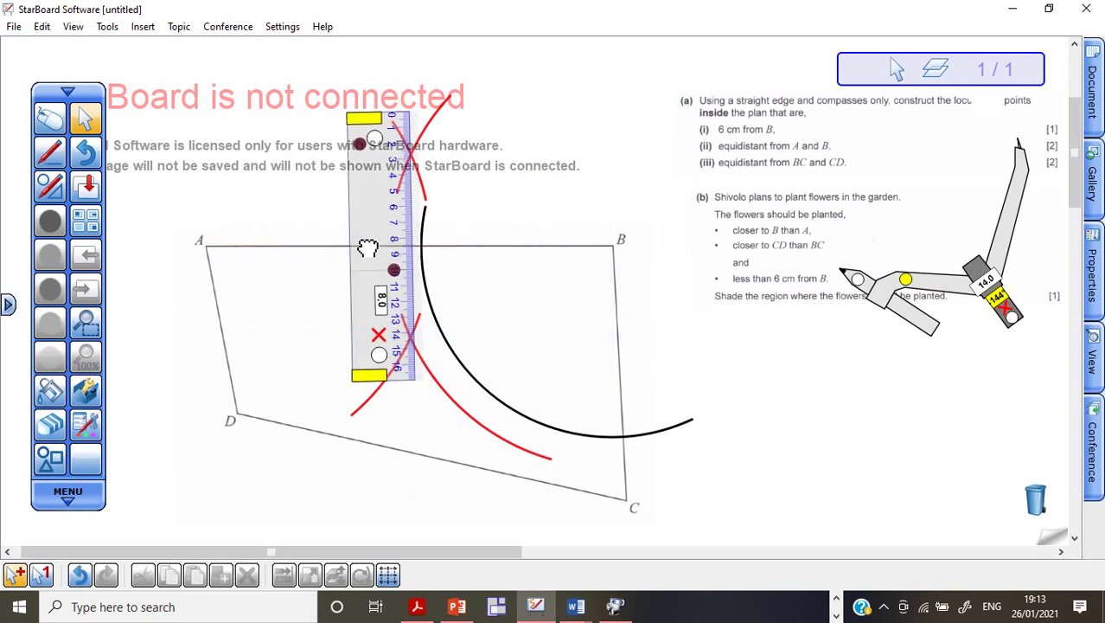
pyautogui.moveTo(382, 358); pyautogui.dragTo(389, 502)
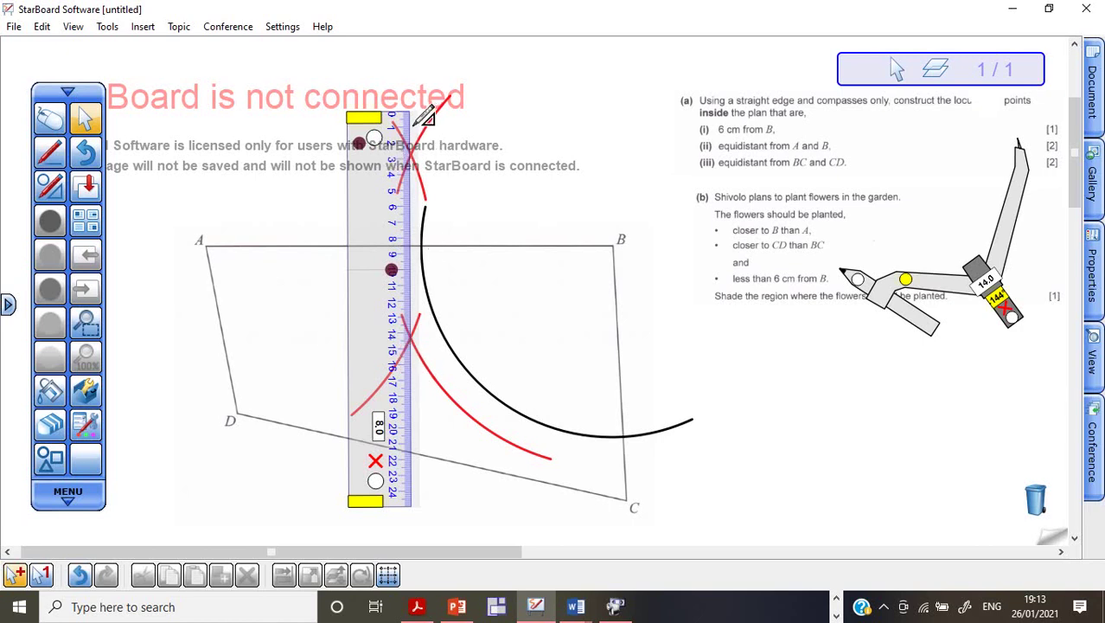
# Step: Draw the red bisector line along the ruler to DC, then shorten the ruler to 12 cm
pyautogui.moveTo(423, 105); pyautogui.dragTo(450, 472)
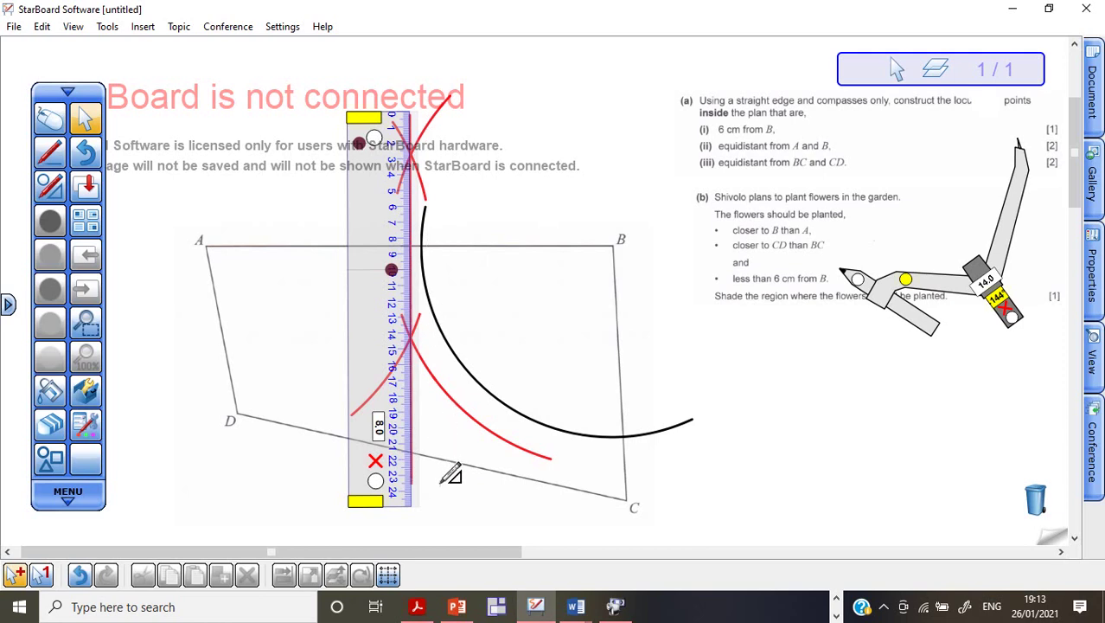
pyautogui.moveTo(385, 341)
pyautogui.mouseDown()
pyautogui.moveTo(1020, 418)
pyautogui.moveTo(1012, 389)
pyautogui.moveTo(994, 385)
pyautogui.moveTo(935, 452)
pyautogui.moveTo(885, 446)
pyautogui.moveTo(836, 365)
pyautogui.mouseUp()
pyautogui.moveTo(830, 144)
pyautogui.mouseDown()
pyautogui.moveTo(826, 333)
pyautogui.moveTo(932, 336)
pyautogui.moveTo(959, 350)
pyautogui.mouseUp()
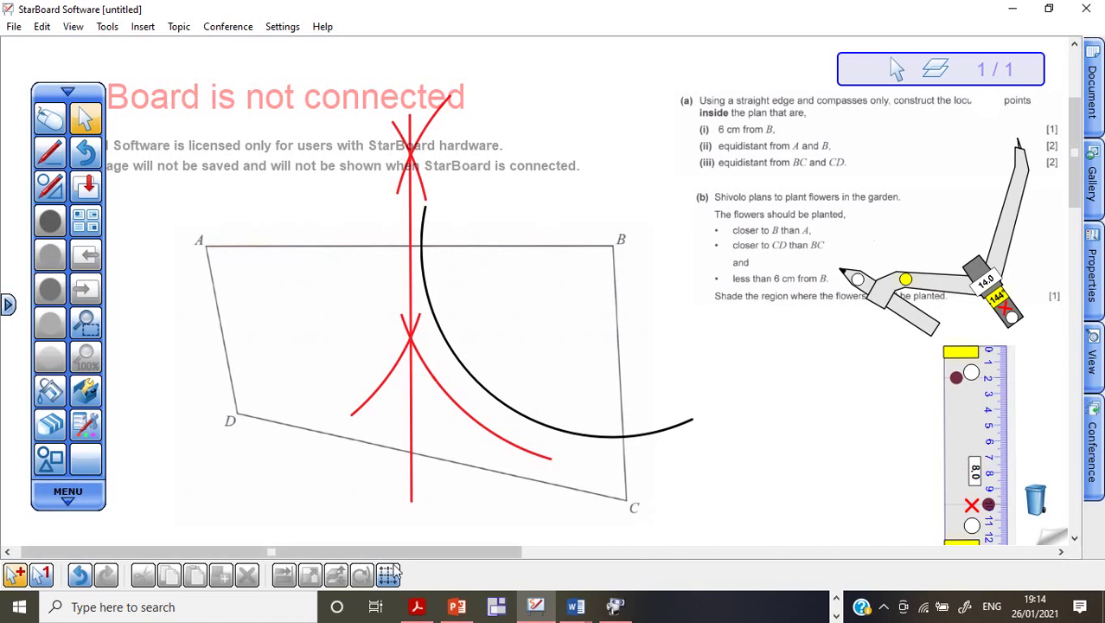
# Step: Narrow the compass to a 3.3 opening and place it beside corner C
pyautogui.moveTo(918, 319)
pyautogui.mouseDown()
pyautogui.moveTo(635, 460)
pyautogui.moveTo(640, 469)
pyautogui.mouseUp()
pyautogui.click(85, 121)
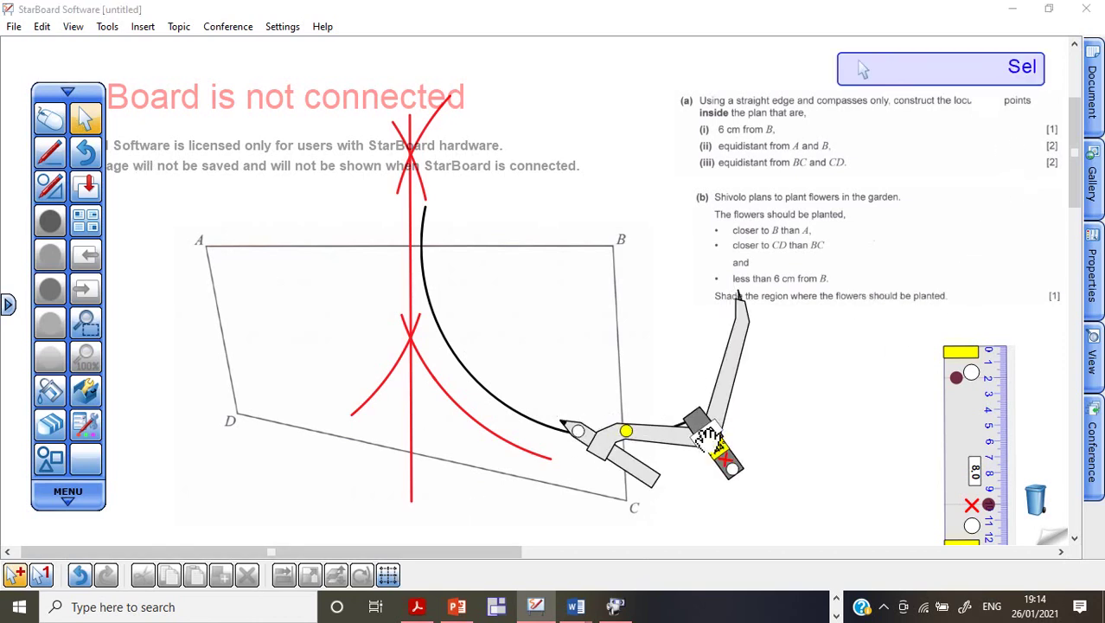
pyautogui.moveTo(650, 453)
pyautogui.mouseDown()
pyautogui.moveTo(598, 502)
pyautogui.moveTo(617, 398)
pyautogui.mouseUp()
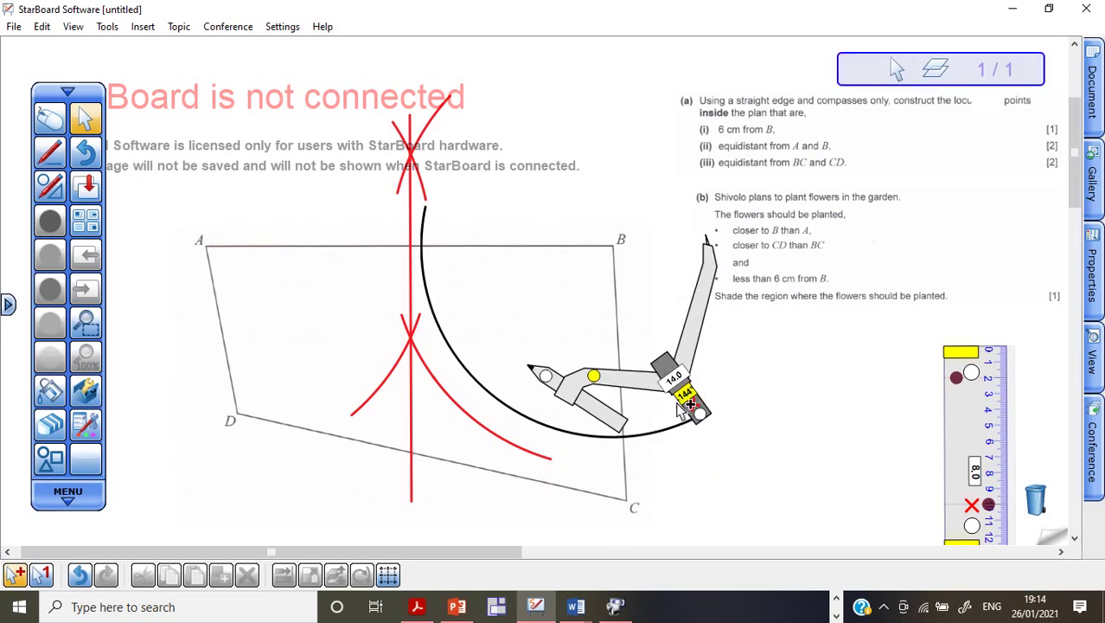
pyautogui.moveTo(592, 378); pyautogui.dragTo(645, 313)
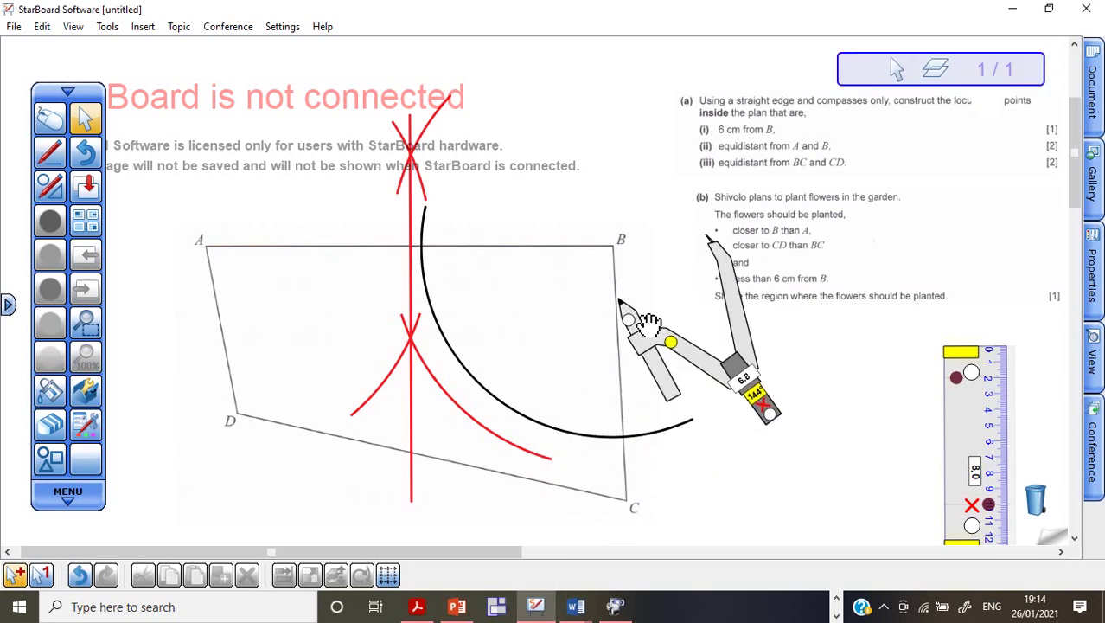
pyautogui.moveTo(742, 321)
pyautogui.mouseDown()
pyautogui.moveTo(689, 511)
pyautogui.moveTo(670, 521)
pyautogui.moveTo(648, 414)
pyautogui.moveTo(616, 396)
pyautogui.moveTo(653, 399)
pyautogui.moveTo(636, 472)
pyautogui.moveTo(692, 577)
pyautogui.moveTo(735, 469)
pyautogui.mouseUp()
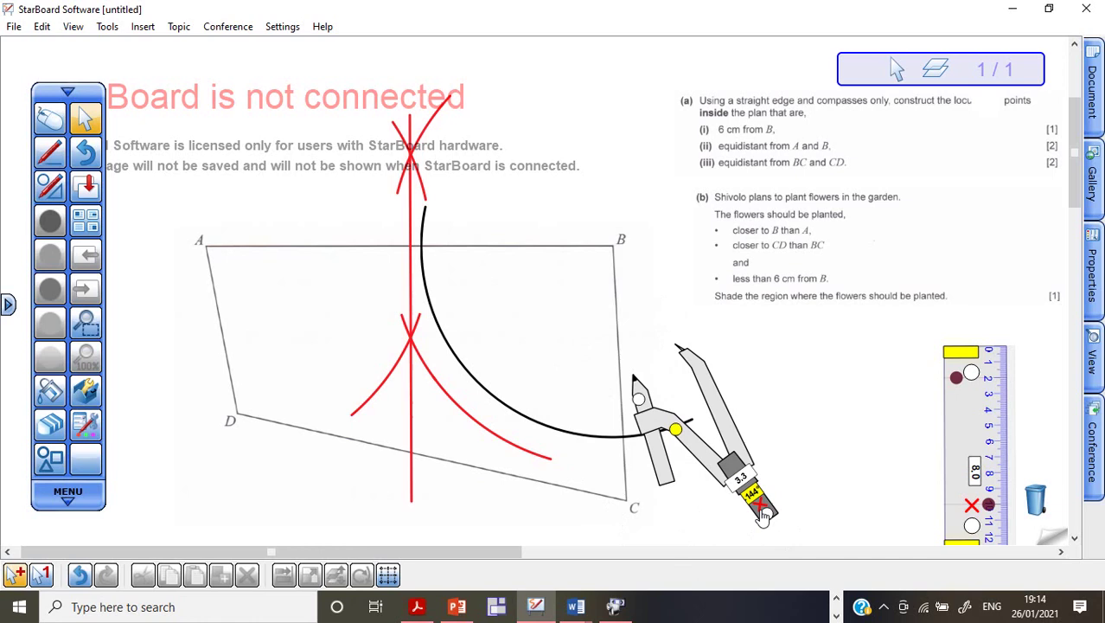